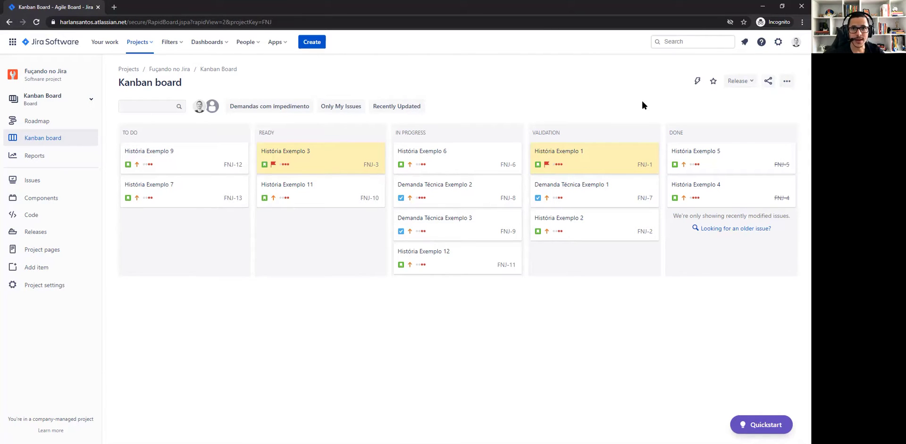
# - Set the board's column constraint to Issue Count, excluding sub-tasks, and check the issue counts in the board's column headers
pyautogui.click(787, 83)
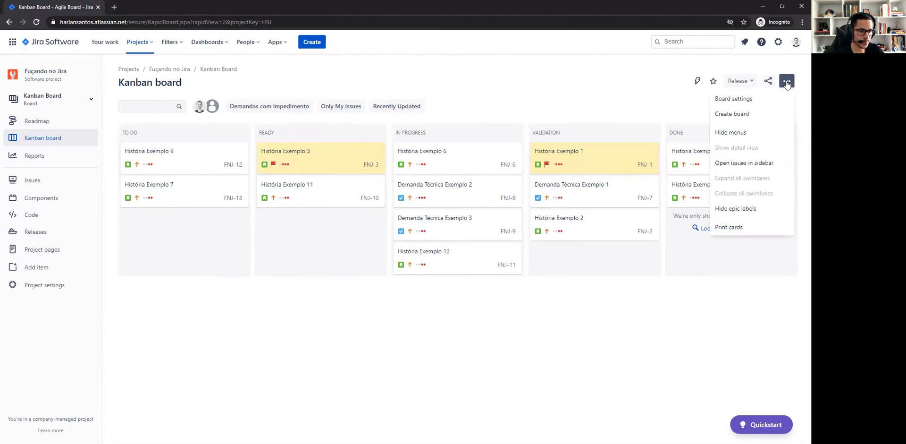
pyautogui.click(756, 100)
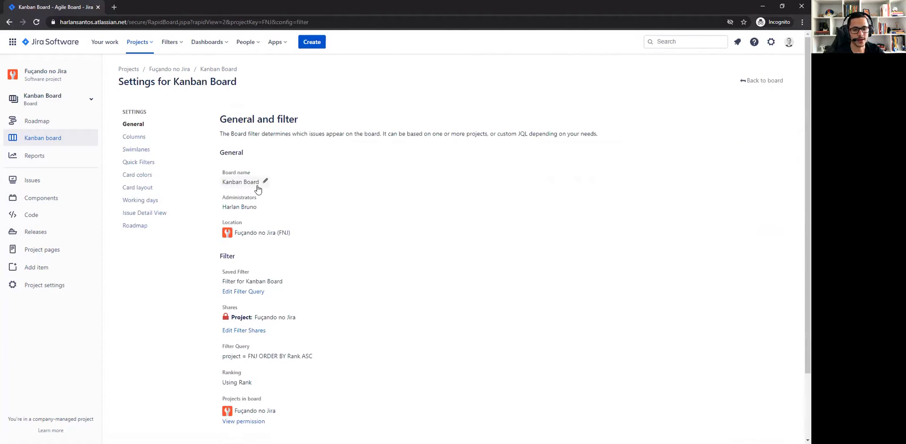
pyautogui.click(188, 141)
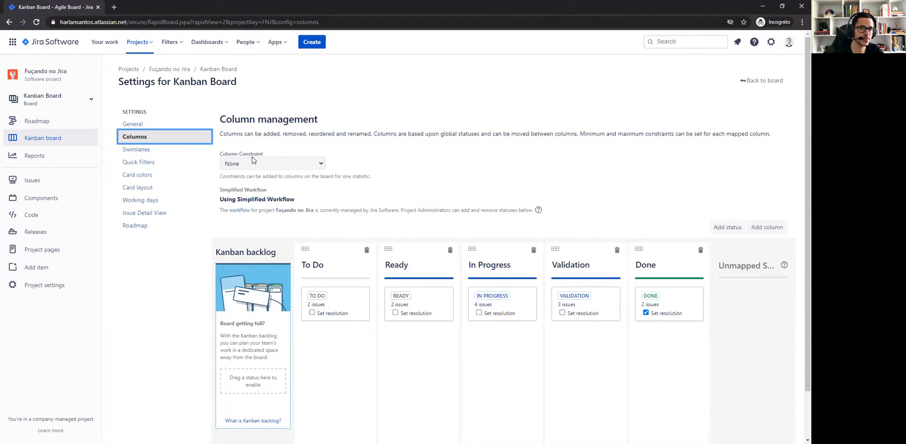
pyautogui.click(321, 164)
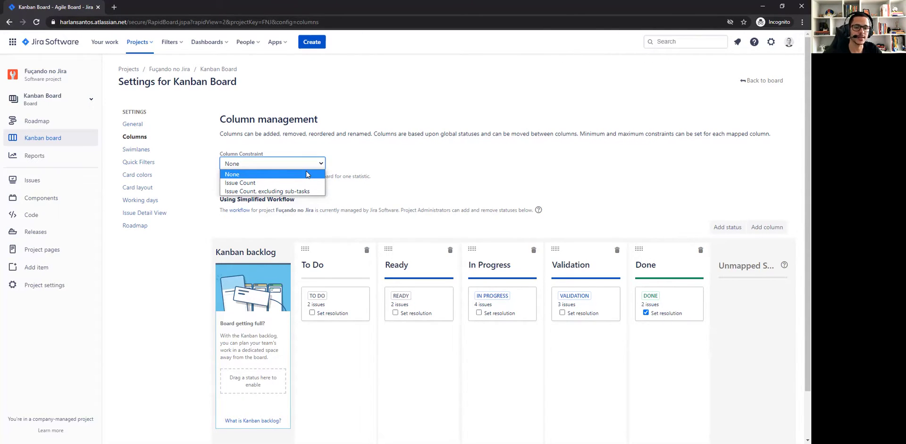
pyautogui.click(287, 191)
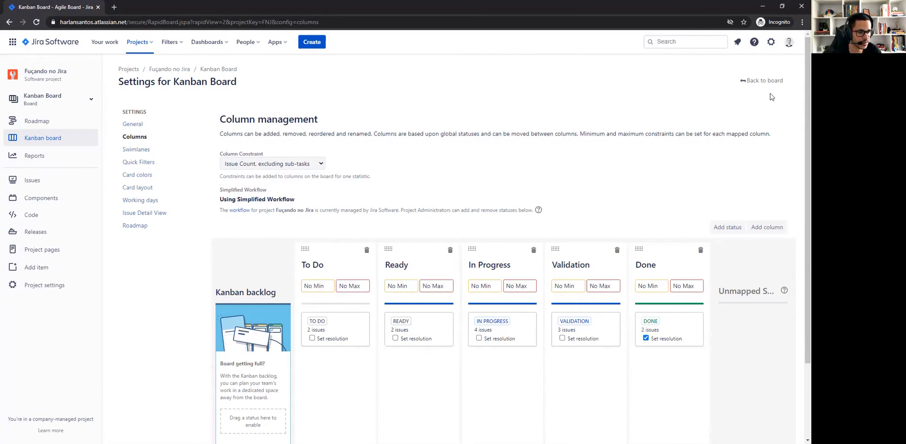
pyautogui.click(765, 80)
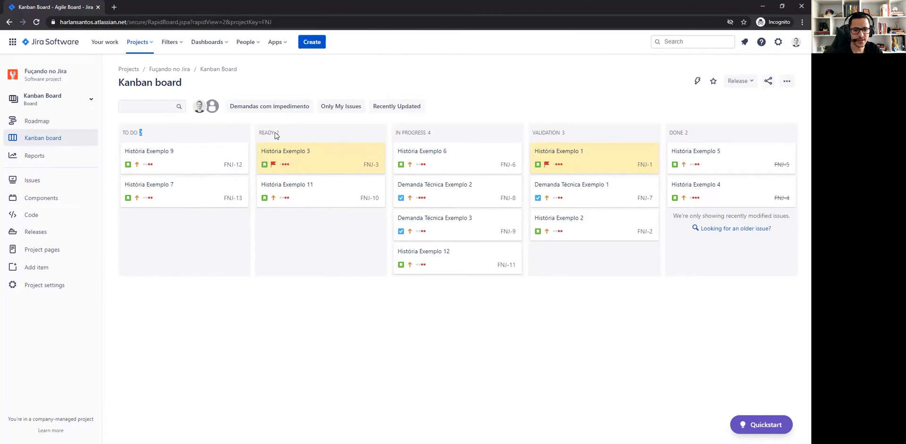
pyautogui.moveTo(278, 133); pyautogui.dragTo(269, 131)
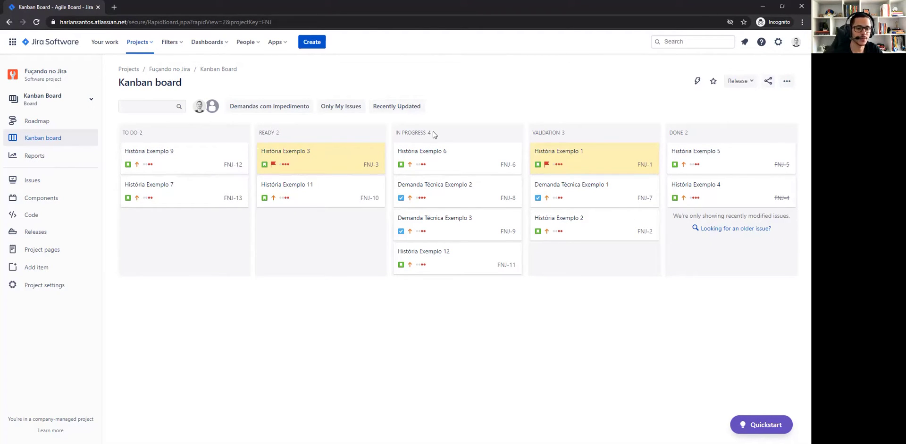
pyautogui.moveTo(431, 133); pyautogui.dragTo(428, 134)
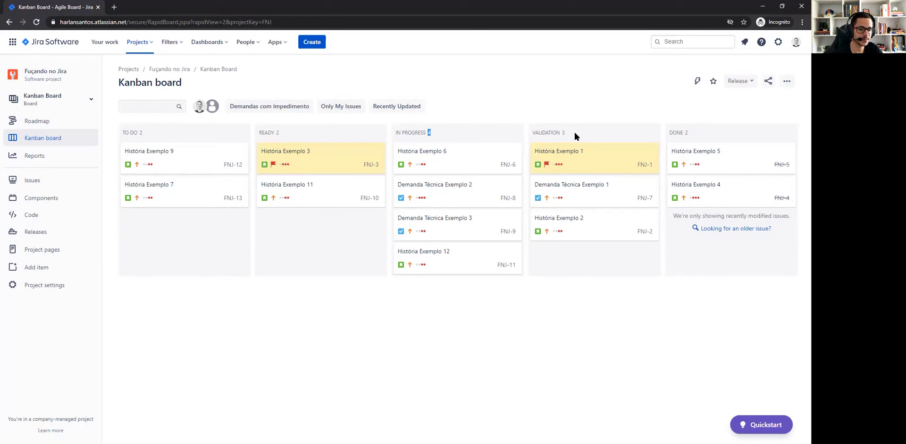
pyautogui.moveTo(566, 133); pyautogui.dragTo(563, 134)
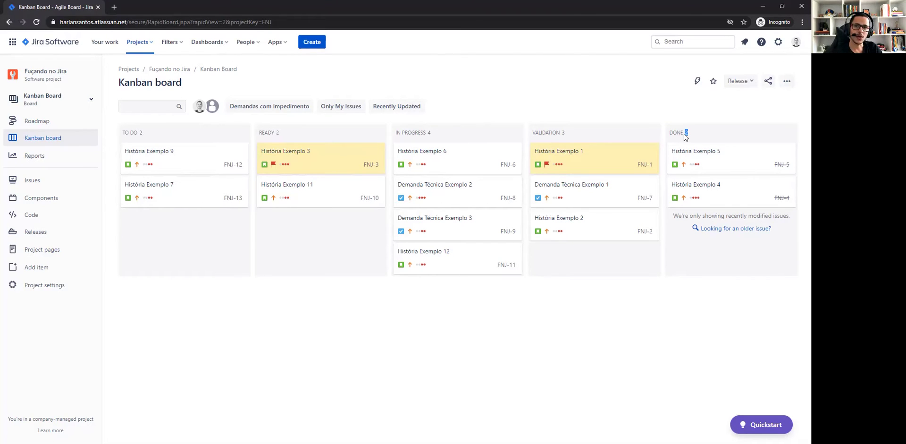
# - Flag the In Progress cards História Exemplo 6 and Demanda Técnica Exemplo 2, leaving the comments empty
pyautogui.rightClick(459, 143)
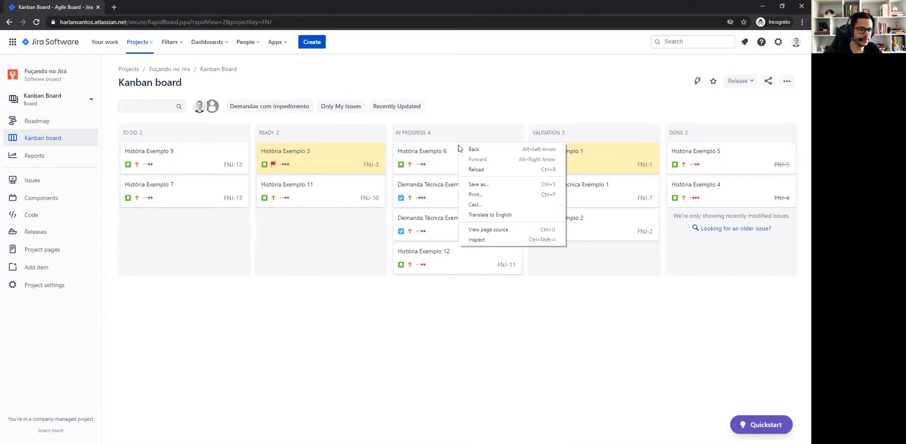
pyautogui.rightClick(441, 158)
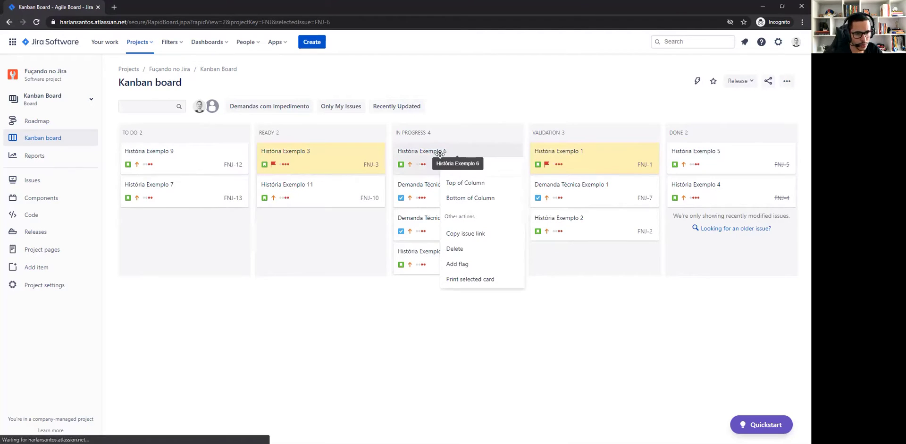
pyautogui.click(464, 263)
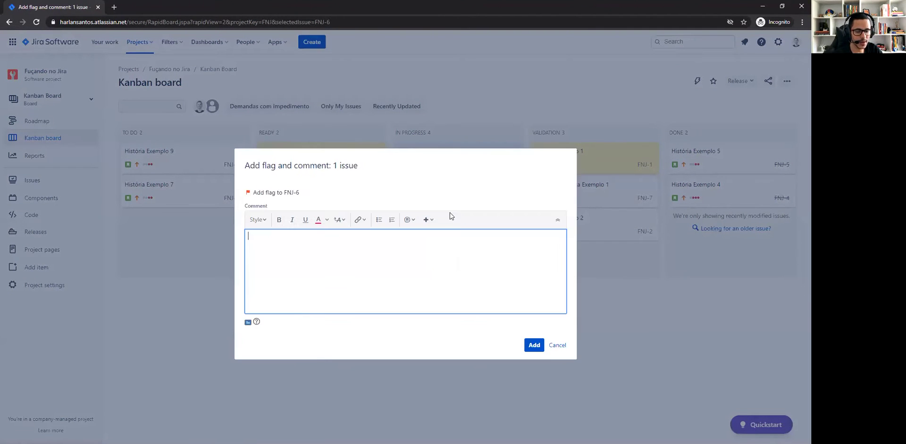
pyautogui.click(534, 344)
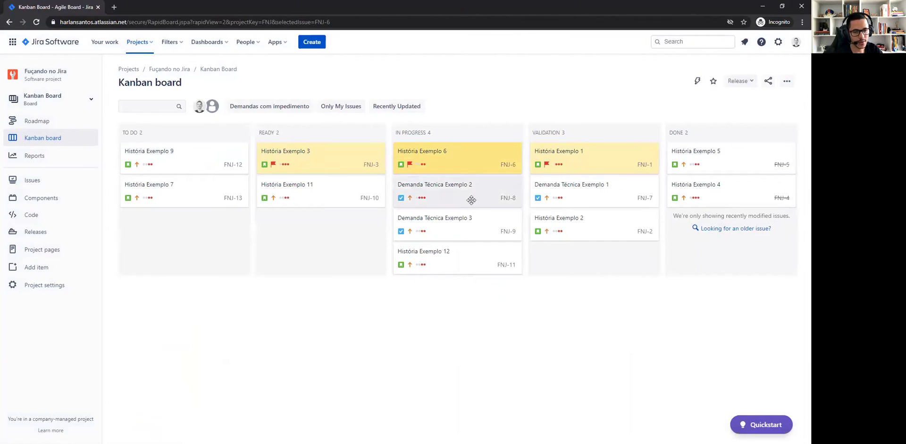
pyautogui.rightClick(471, 199)
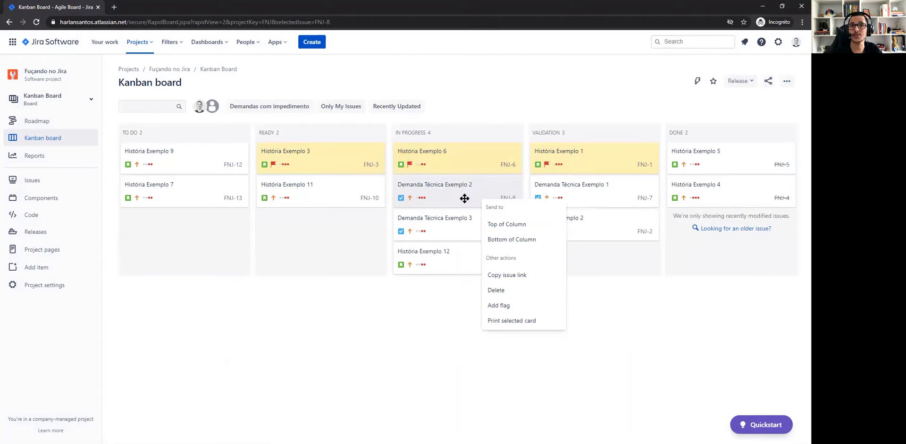
pyautogui.click(505, 306)
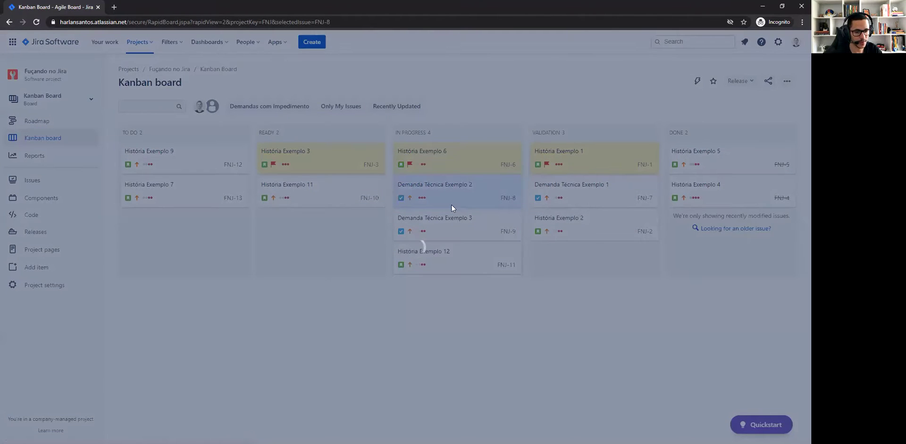
pyautogui.click(534, 346)
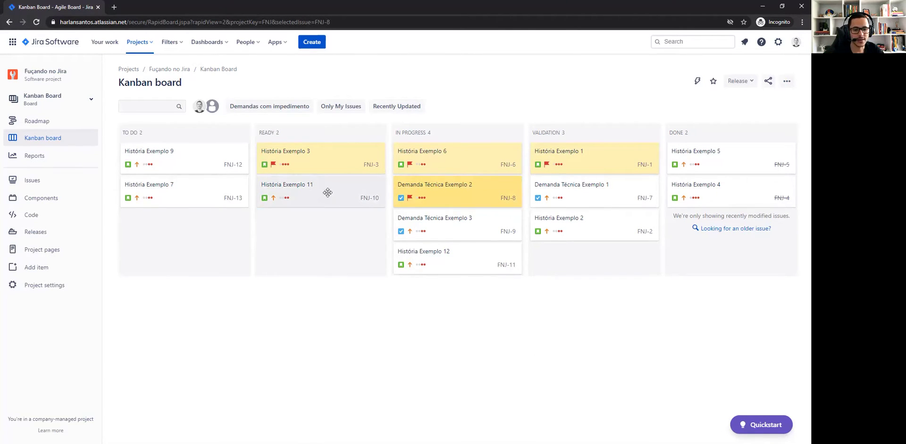
# - Move História Exemplo 11 from Ready to In Progress and flag Demanda Técnica Exemplo 3 without a comment
pyautogui.moveTo(326, 192); pyautogui.dragTo(465, 177)
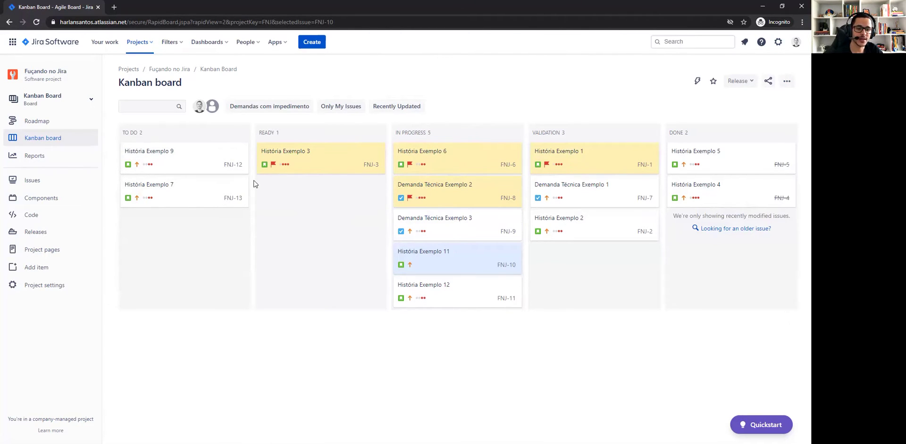
pyautogui.rightClick(472, 230)
pyautogui.click(498, 336)
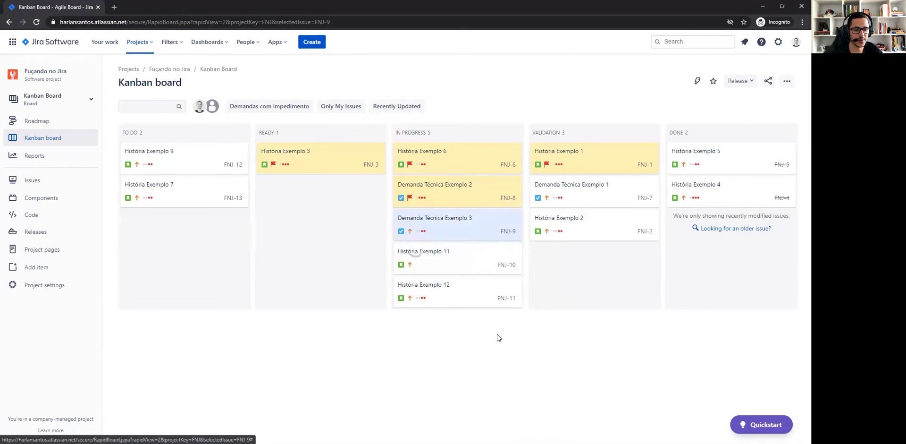
pyautogui.click(528, 344)
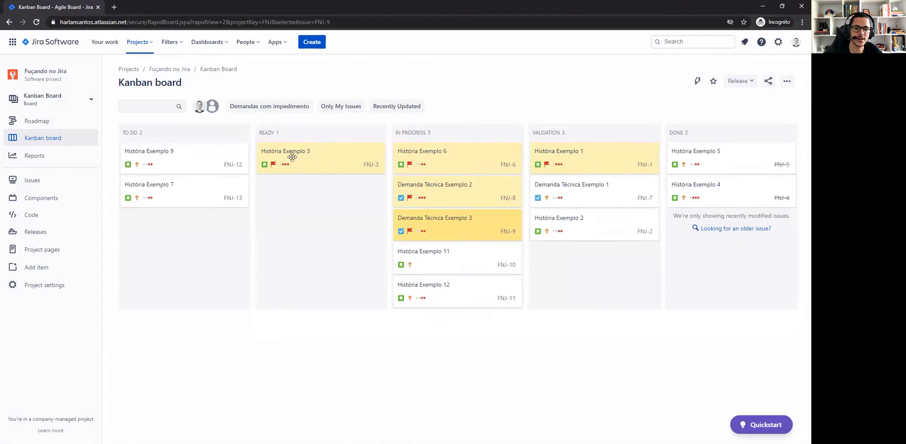
# - Move História Exemplo 9 to In Progress, História Exemplo 7 to Ready and História Exemplo 11 to Validation
pyautogui.moveTo(189, 164); pyautogui.dragTo(399, 189)
pyautogui.moveTo(229, 171); pyautogui.dragTo(271, 197)
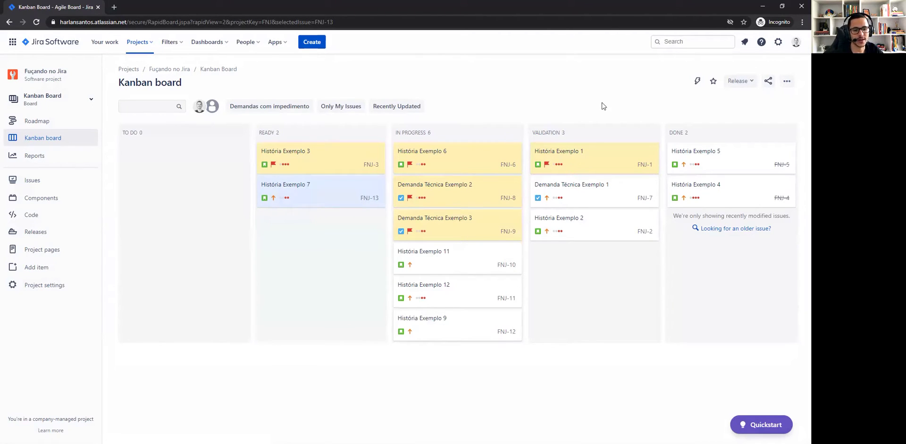
pyautogui.moveTo(461, 254); pyautogui.dragTo(579, 264)
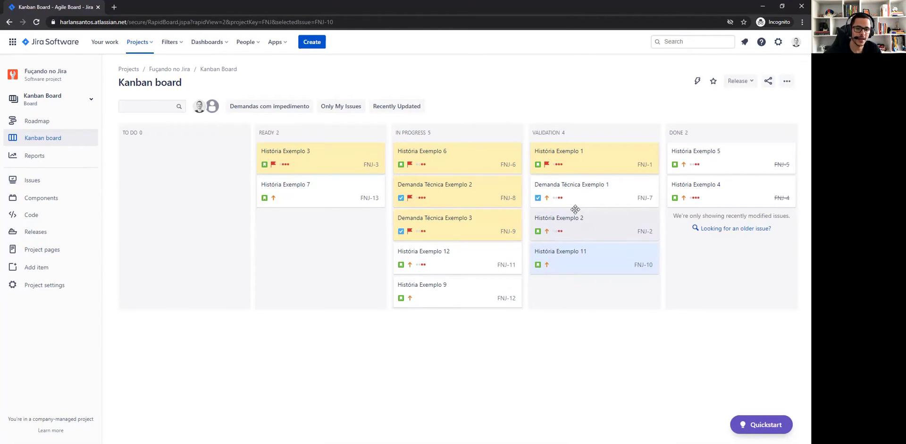
# - In the board's column settings, set Ready's minimum to 3 and In Progress's maximum to 4, and return to the board
pyautogui.click(787, 81)
pyautogui.click(737, 102)
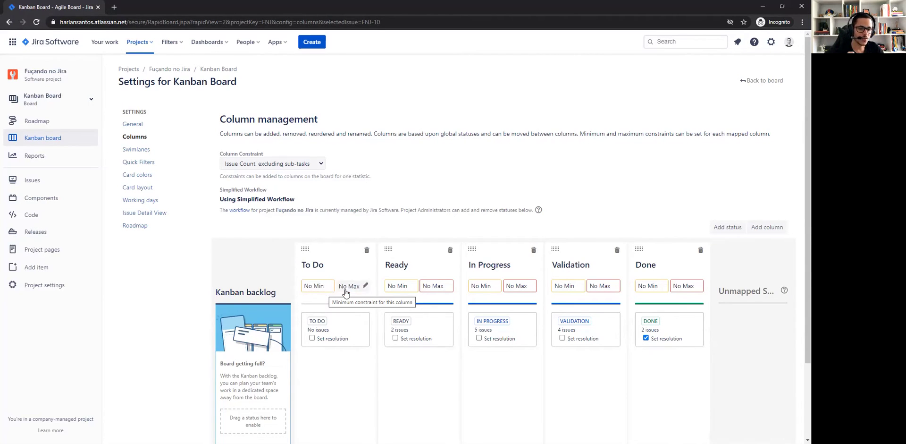
pyautogui.click(394, 285)
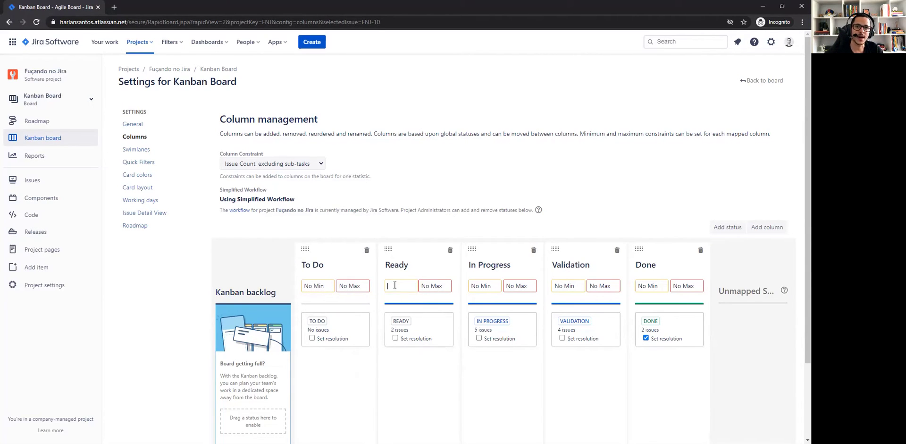
pyautogui.write('3')
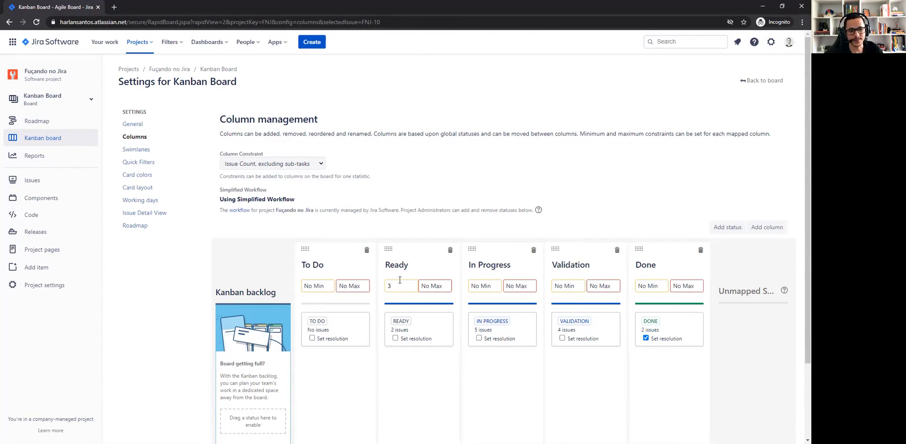
pyautogui.click(520, 287)
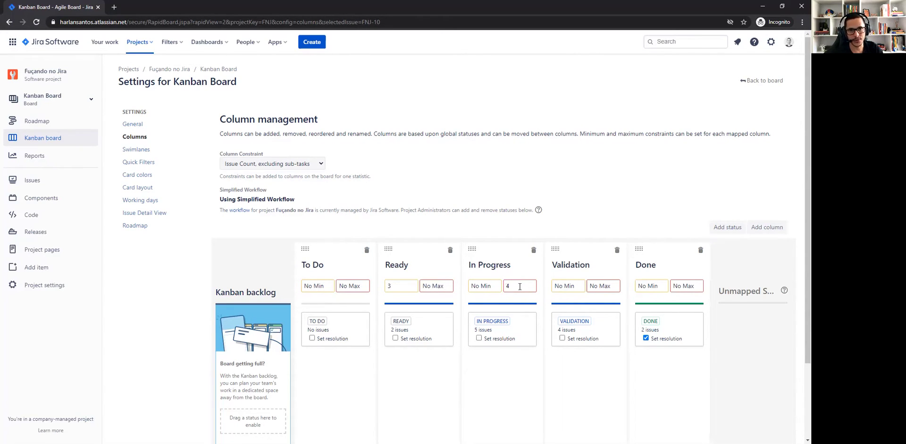
pyautogui.click(757, 84)
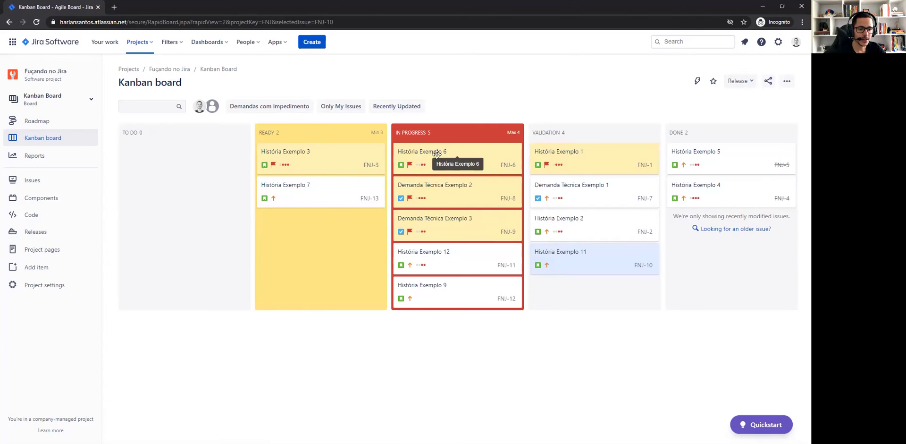
# - Remove the flags from História Exemplo 6, Demanda Técnica Exemplo 2 and Demanda Técnica Exemplo 3, and check the cards' days in column
pyautogui.rightClick(458, 165)
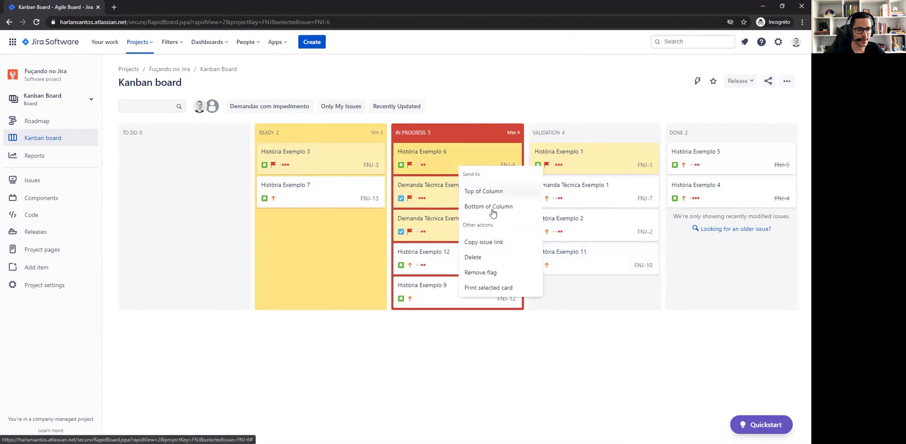
pyautogui.click(481, 273)
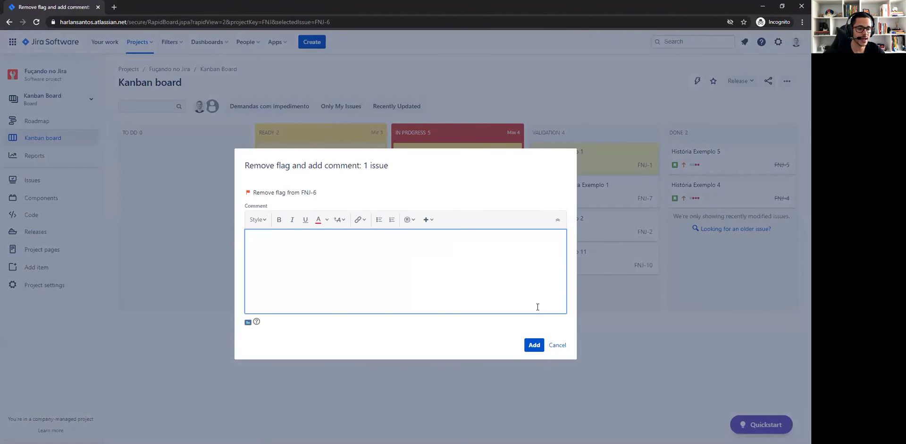
pyautogui.click(534, 345)
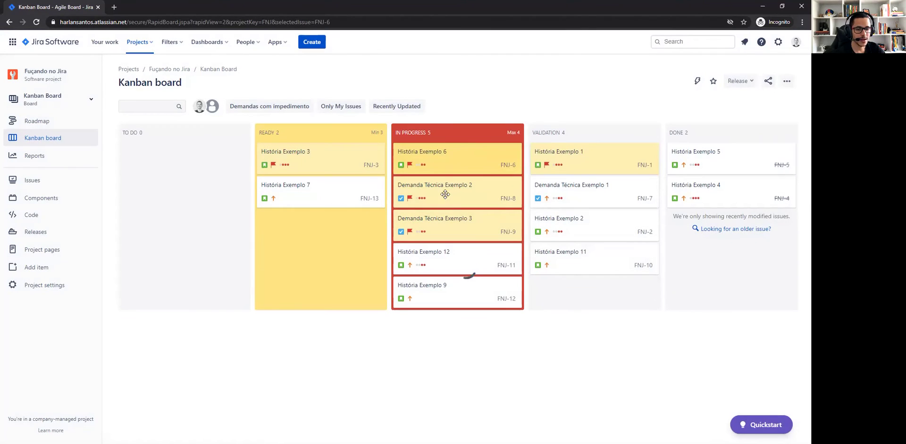
pyautogui.rightClick(445, 193)
pyautogui.click(467, 307)
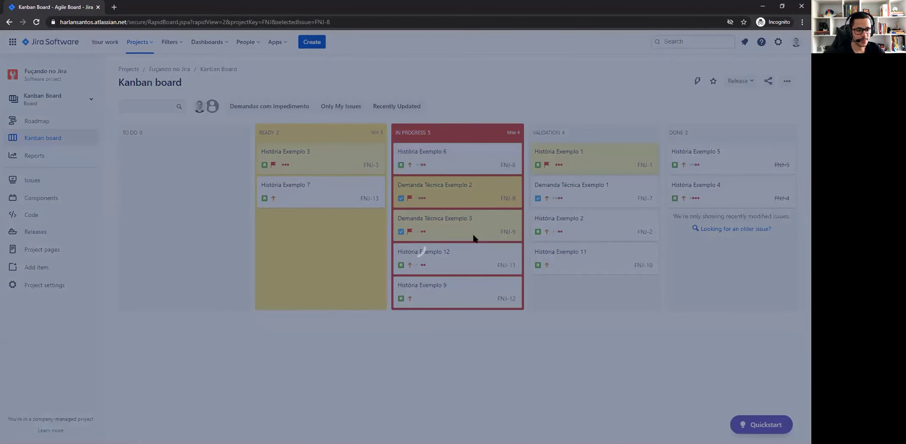
pyautogui.click(534, 344)
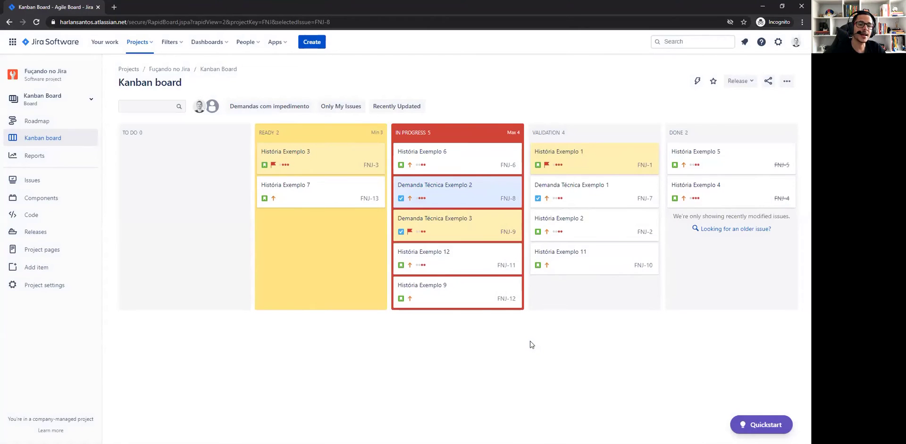
pyautogui.rightClick(461, 239)
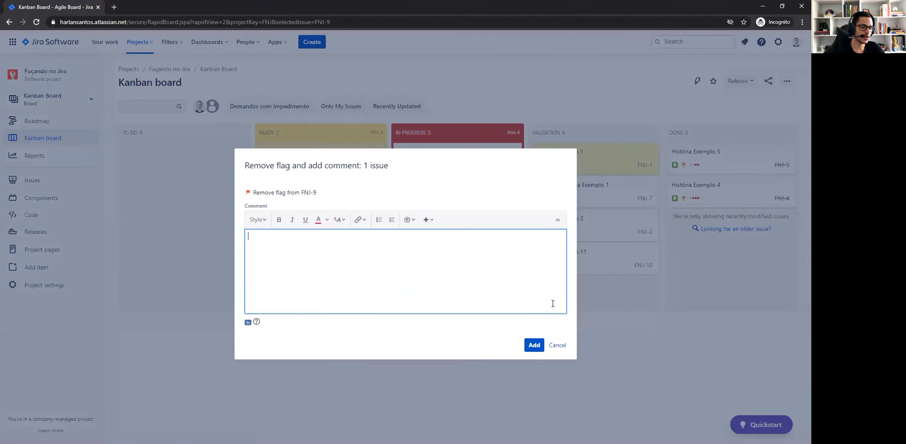
pyautogui.click(533, 344)
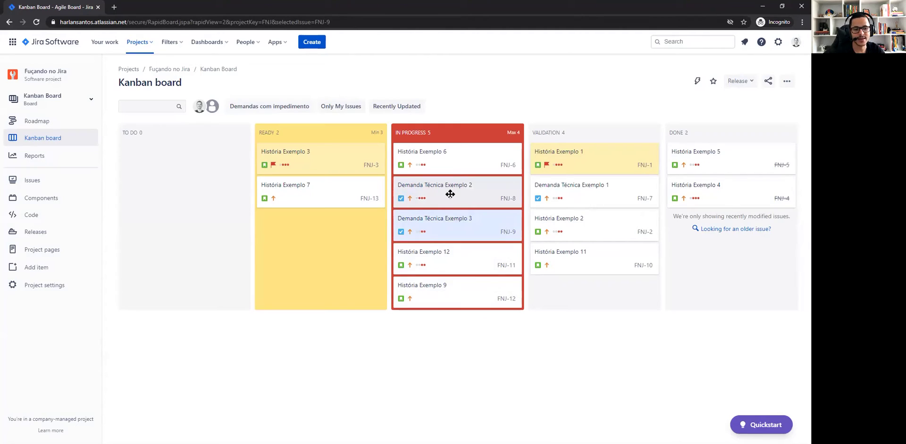
pyautogui.moveTo(424, 198)
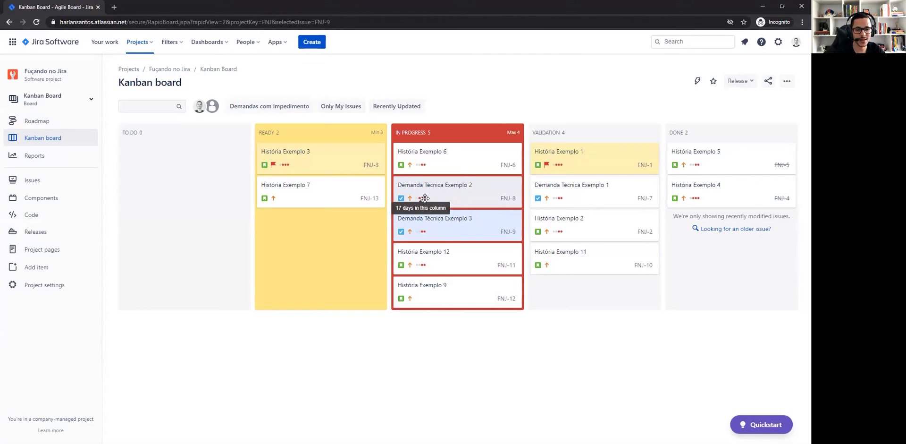
pyautogui.moveTo(424, 163)
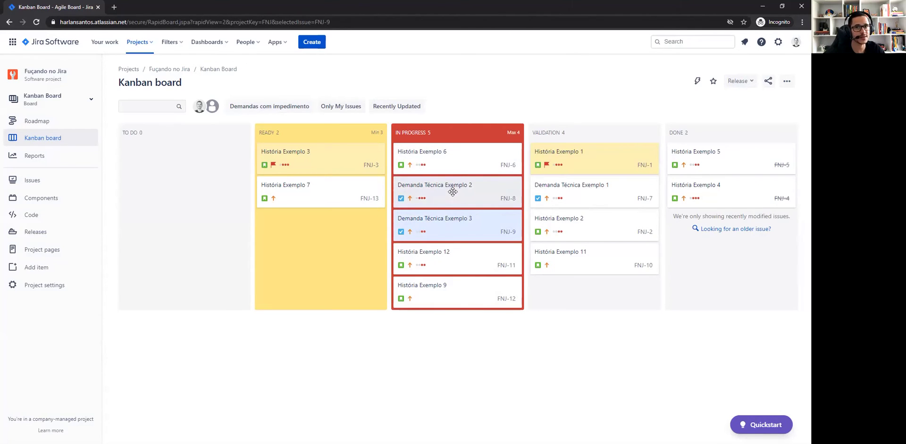
# - Move Demanda Técnica Exemplo 2 and História Exemplo 9 from In Progress to Validation
pyautogui.moveTo(452, 191); pyautogui.dragTo(504, 204)
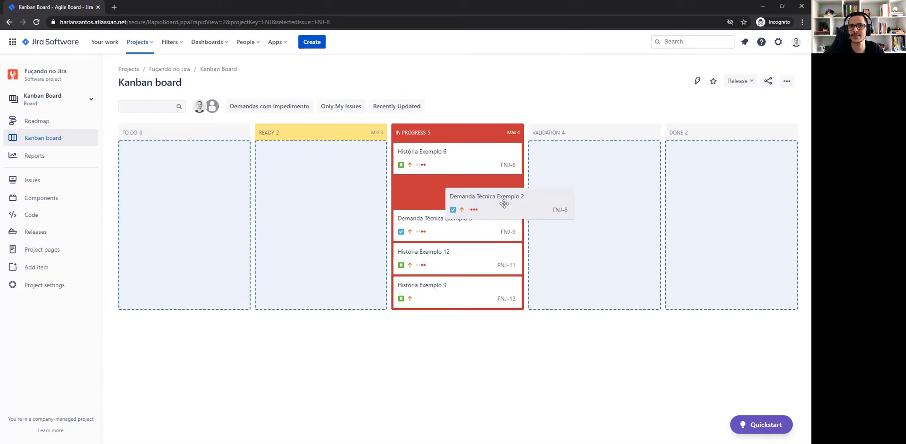
pyautogui.moveTo(504, 203); pyautogui.dragTo(502, 203)
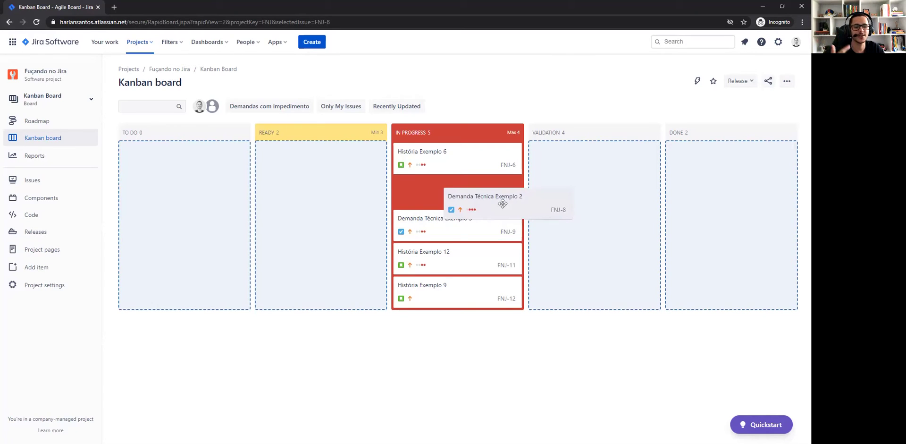
pyautogui.moveTo(502, 203); pyautogui.dragTo(503, 202)
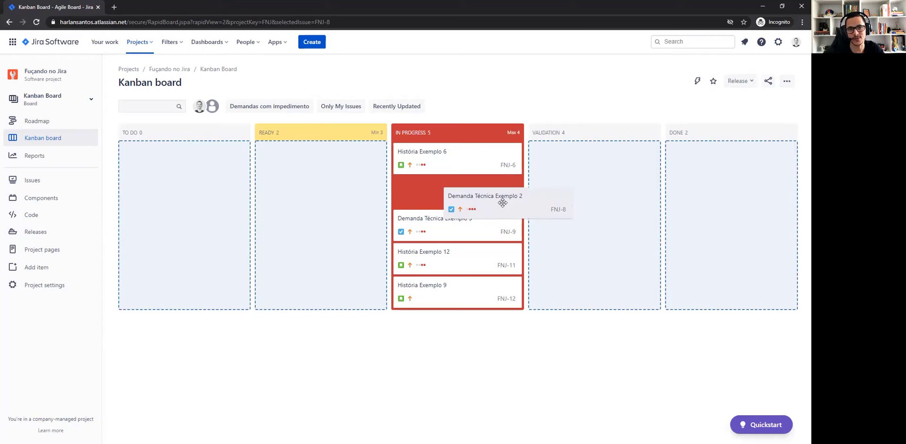
pyautogui.moveTo(502, 203); pyautogui.dragTo(584, 191)
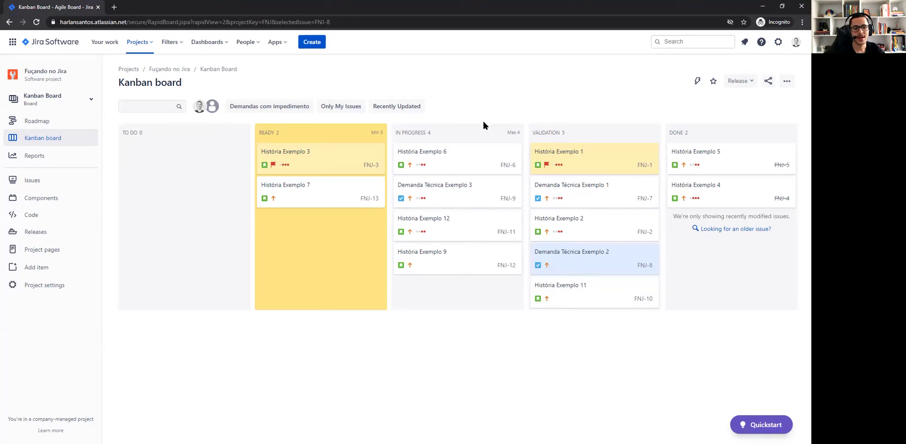
pyautogui.moveTo(491, 265); pyautogui.dragTo(597, 276)
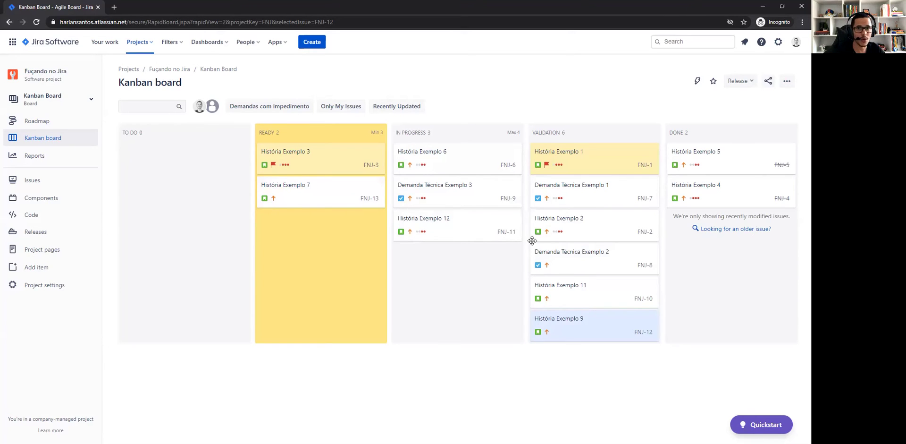
# - In the board's column settings, set Validation's maximum to 4 issues and return to the board
pyautogui.click(787, 81)
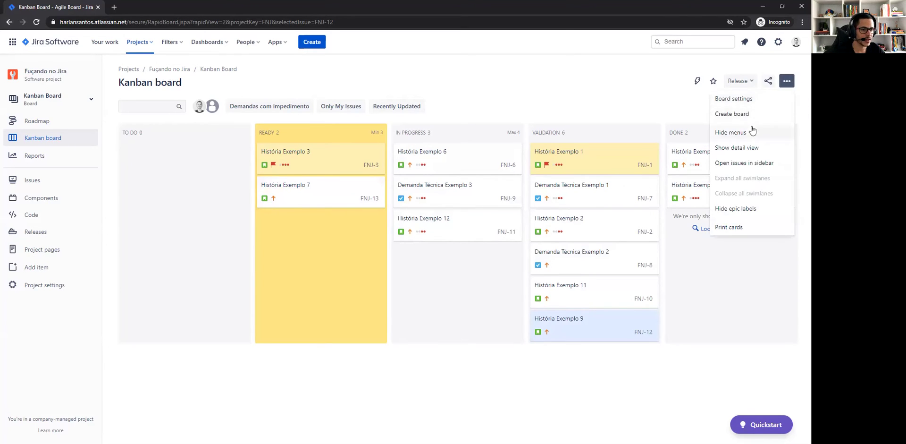
pyautogui.click(743, 97)
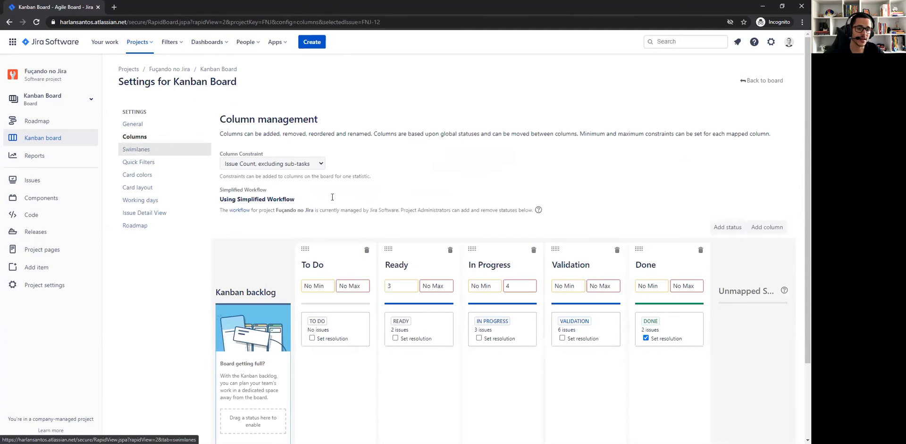
pyautogui.click(608, 284)
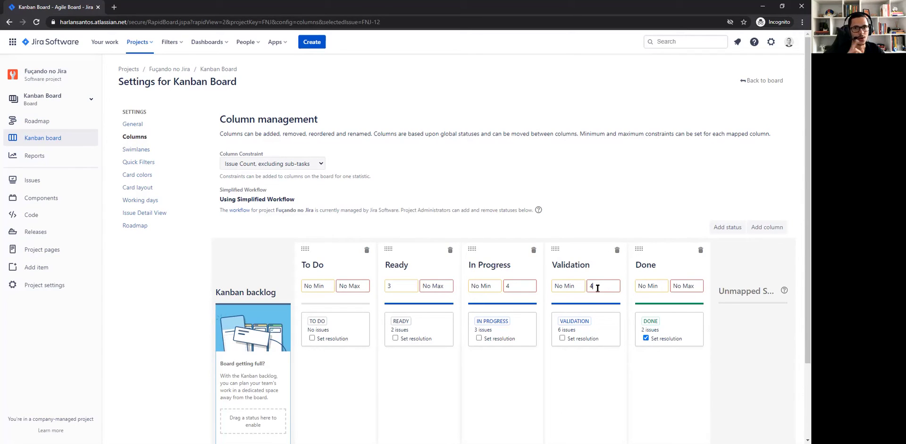
pyautogui.click(762, 79)
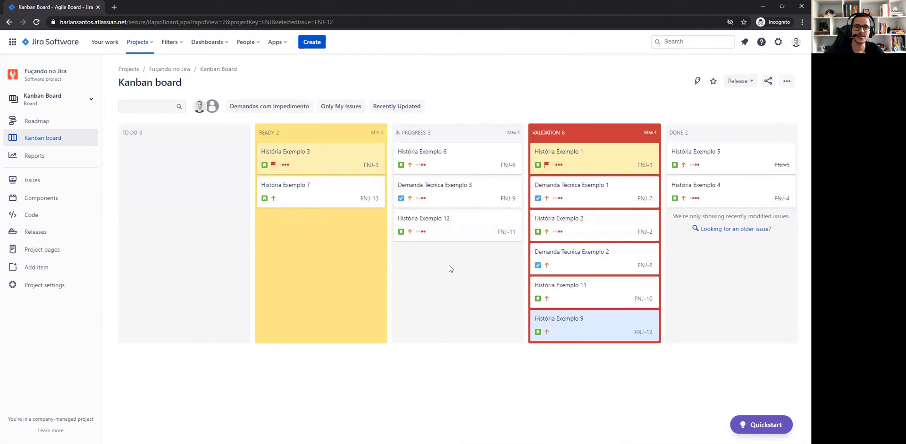
# - Remove the flag from História Exemplo 1 and move the card from Validation to Done
pyautogui.rightClick(599, 159)
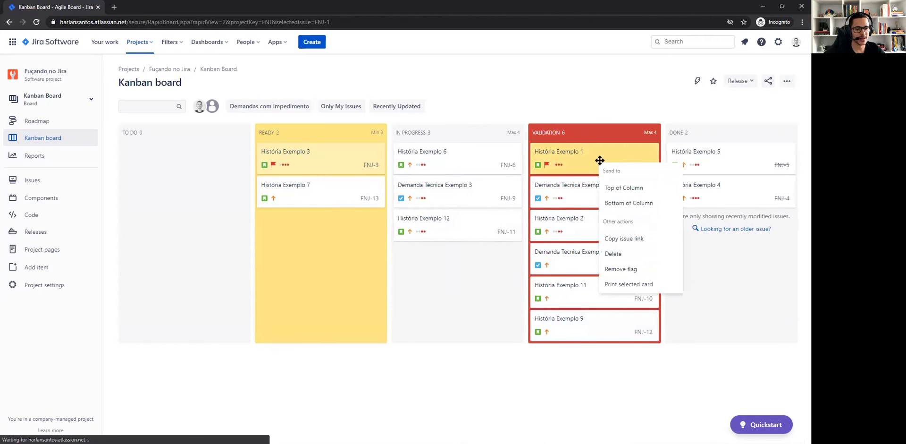
pyautogui.click(627, 272)
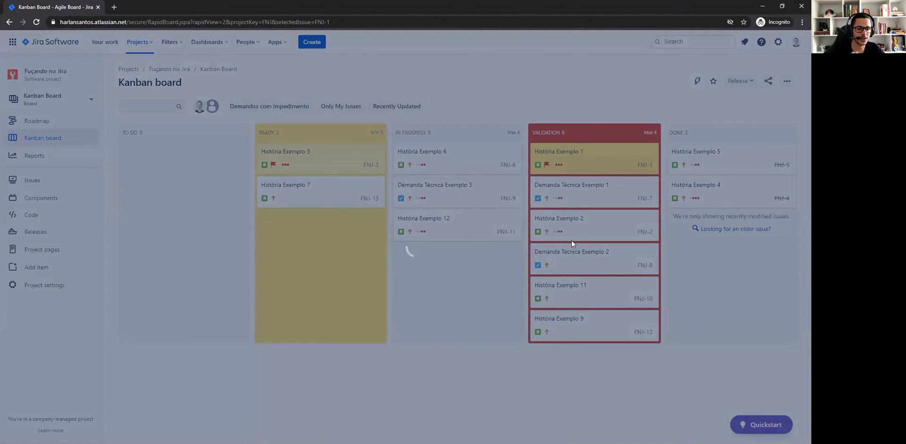
pyautogui.click(537, 348)
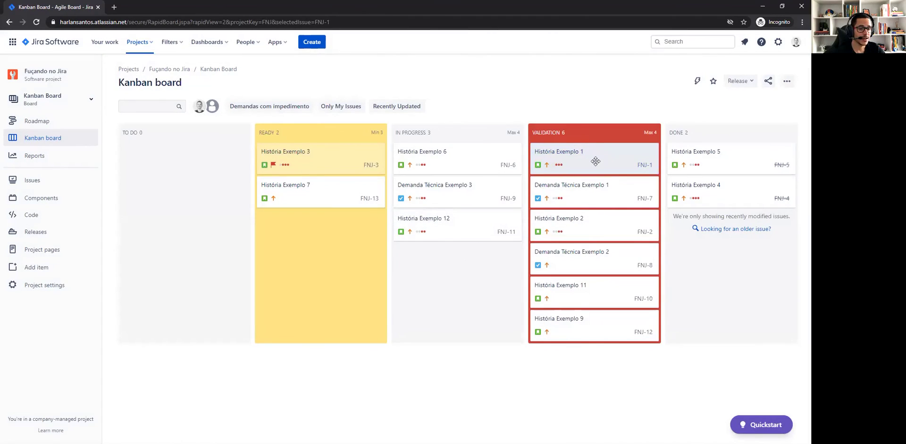
pyautogui.moveTo(596, 161); pyautogui.dragTo(722, 174)
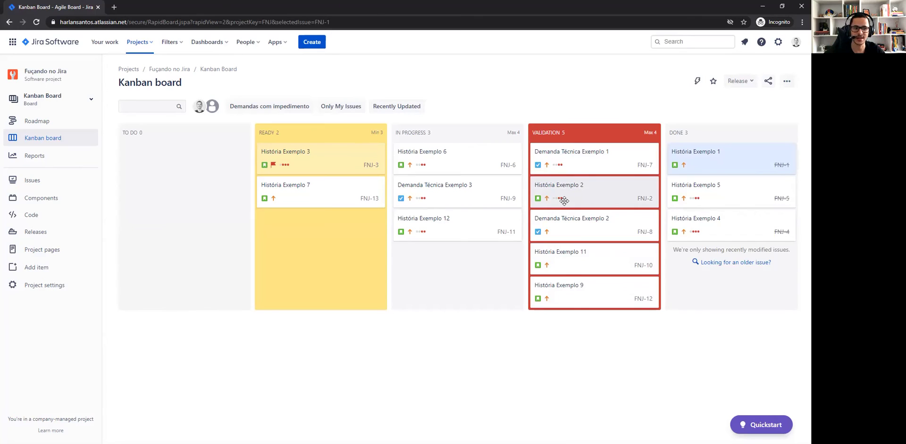
# - Move Demanda Técnica Exemplo 1 from Validation to Done and check In Progress's maximum constraint
pyautogui.moveTo(563, 163)
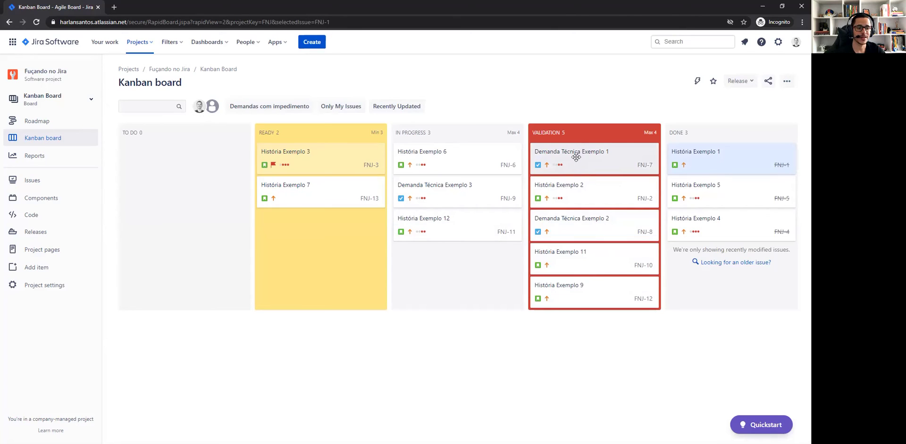
pyautogui.moveTo(576, 157); pyautogui.dragTo(596, 139)
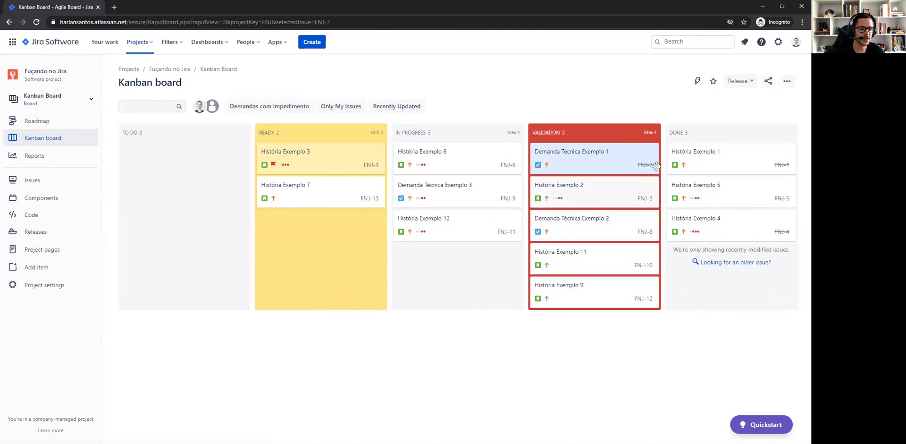
pyautogui.moveTo(586, 156); pyautogui.dragTo(692, 171)
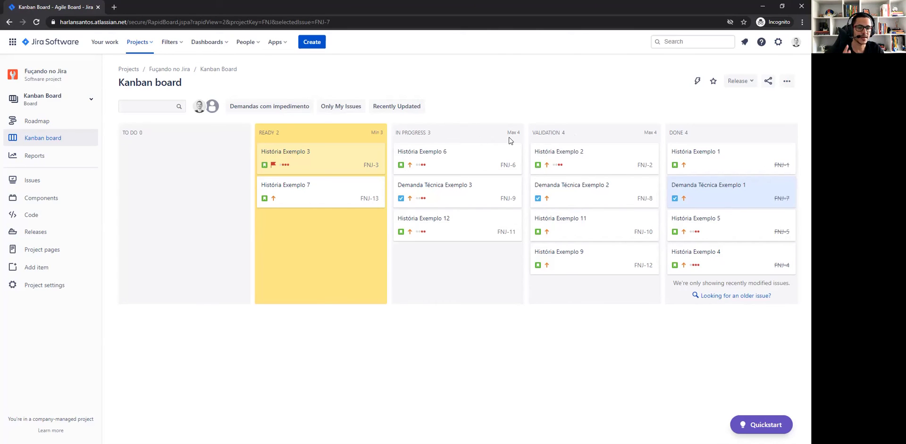
pyautogui.moveTo(513, 133)
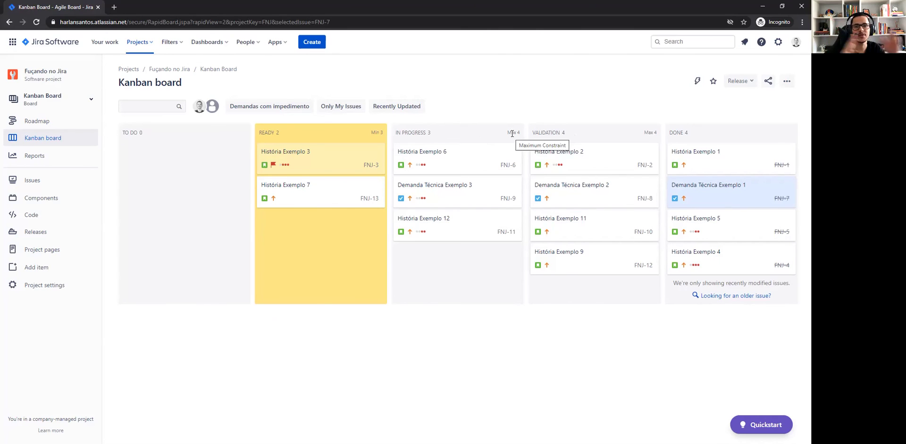